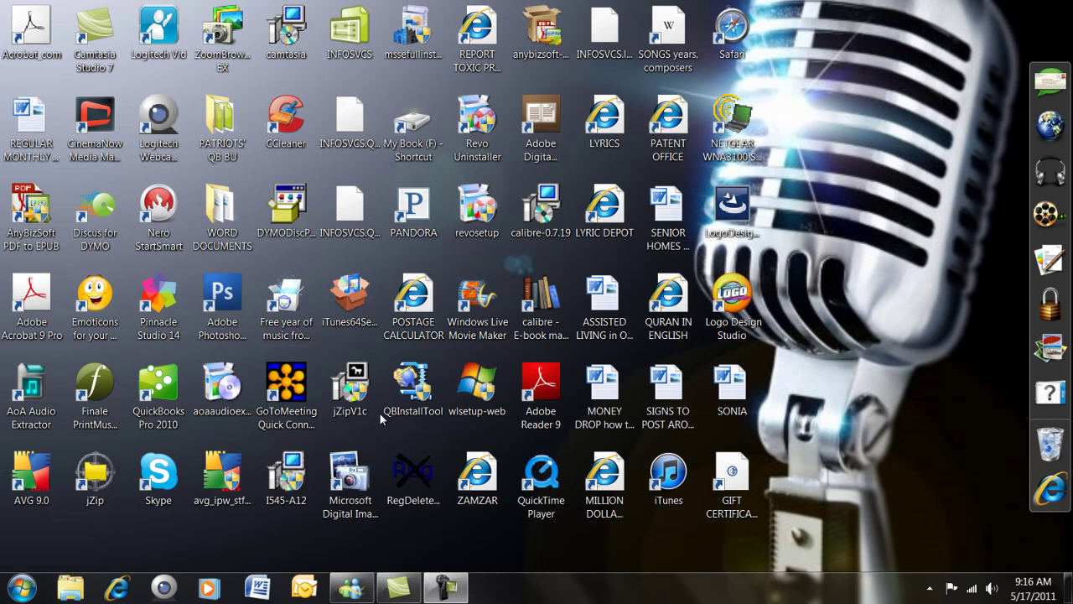
- Launch Windows DVD Maker from the Start menu and move its window to the top of the screen
{"action": "left_click", "coordinate": [23, 589]}
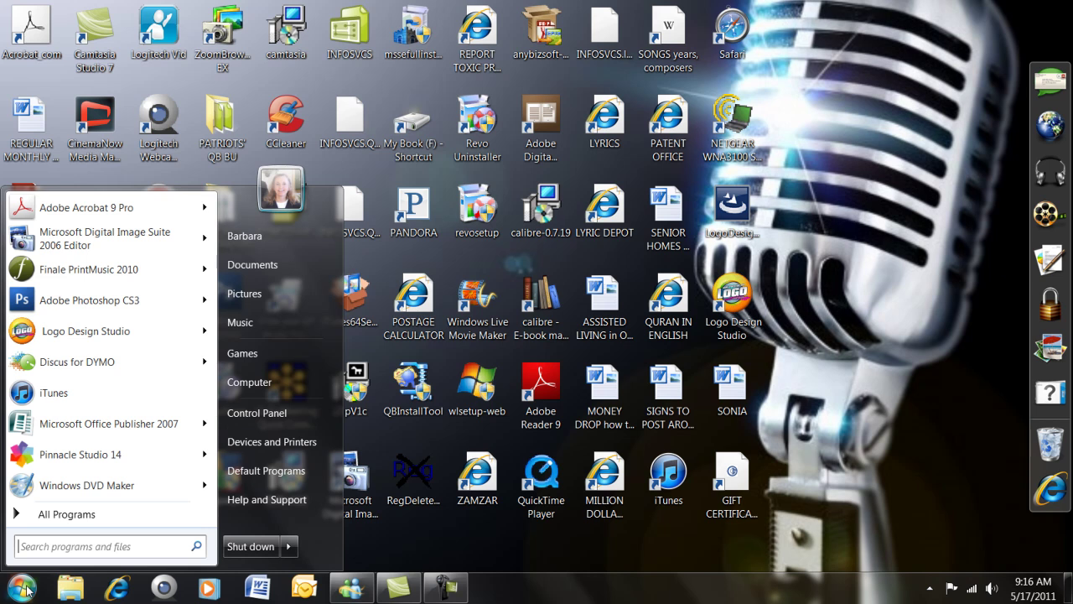
{"action": "left_click", "coordinate": [105, 488]}
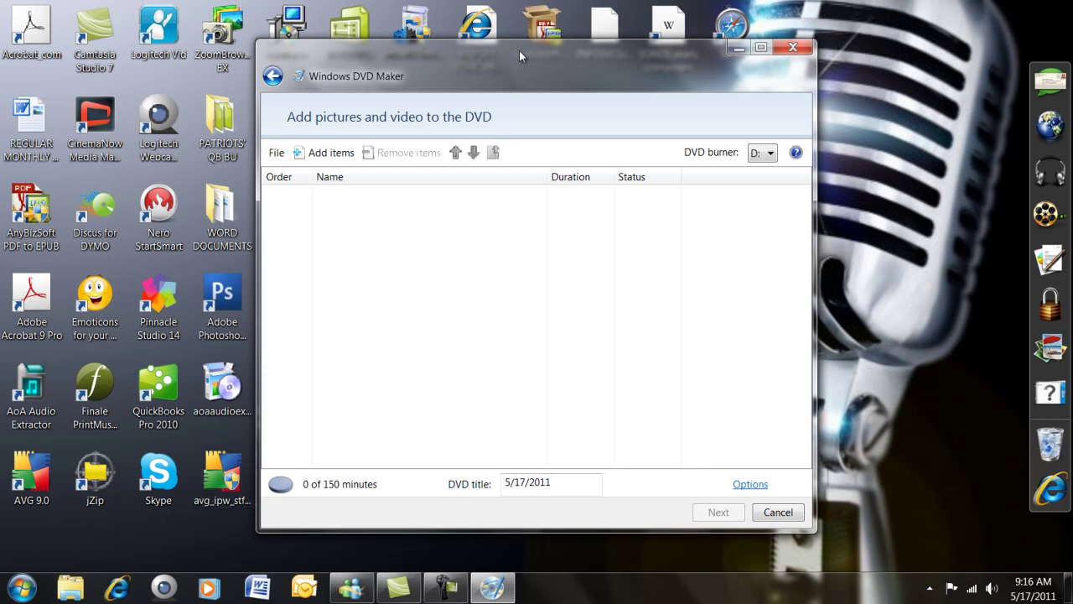
{"action": "left_click_drag", "start_coordinate": [519, 49], "coordinate": [518, 10]}
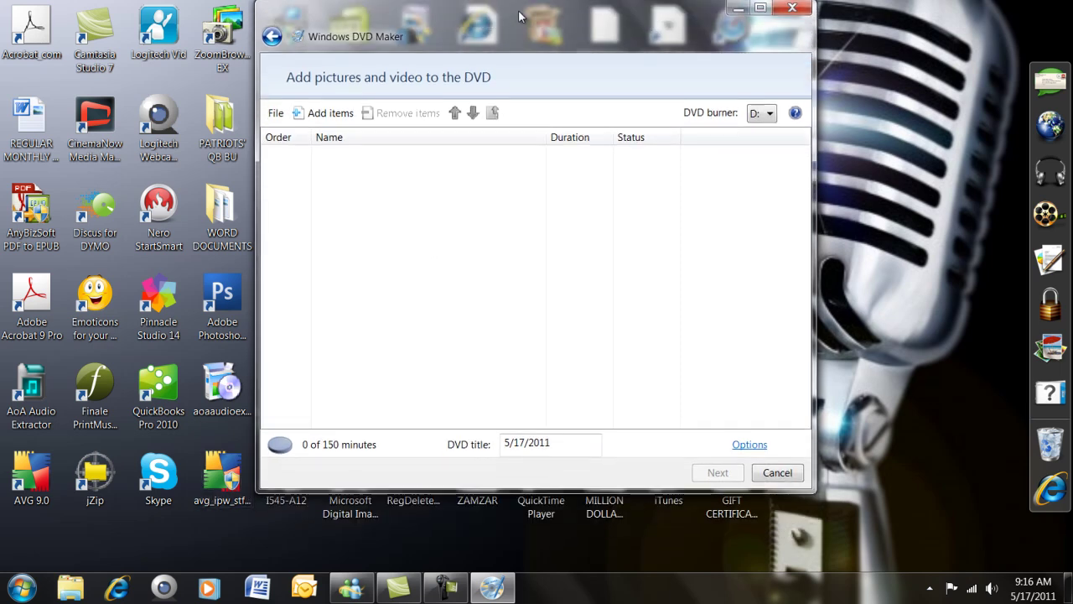
- Browse to My Book (F:) > My Pictures > FAMILY PHOTOS > 1980s RBGTF PHOTOS and select every photo
{"action": "left_click", "coordinate": [344, 114]}
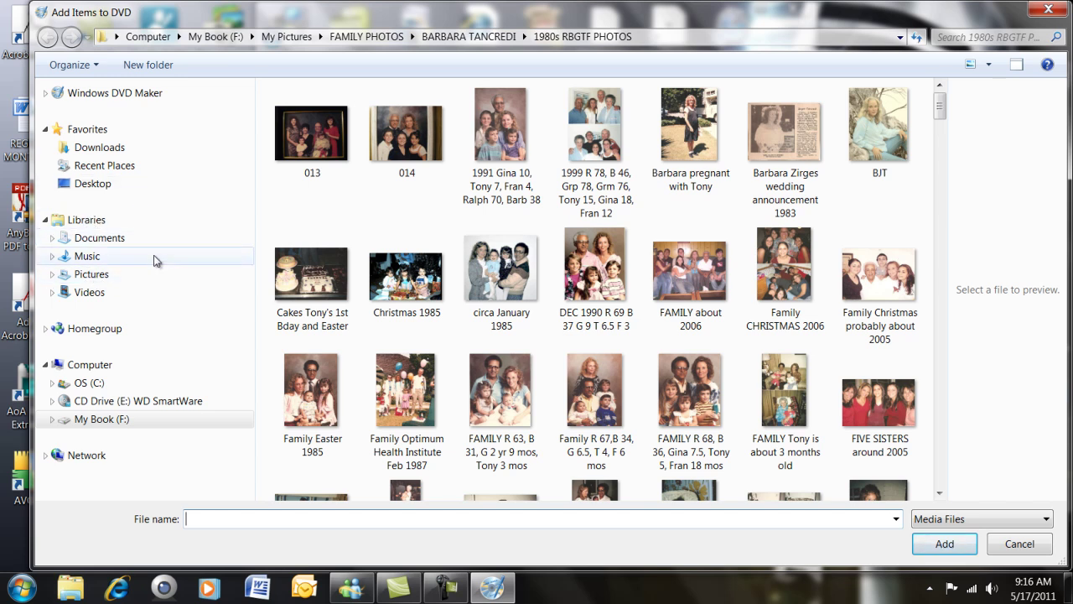
{"action": "left_click", "coordinate": [126, 426]}
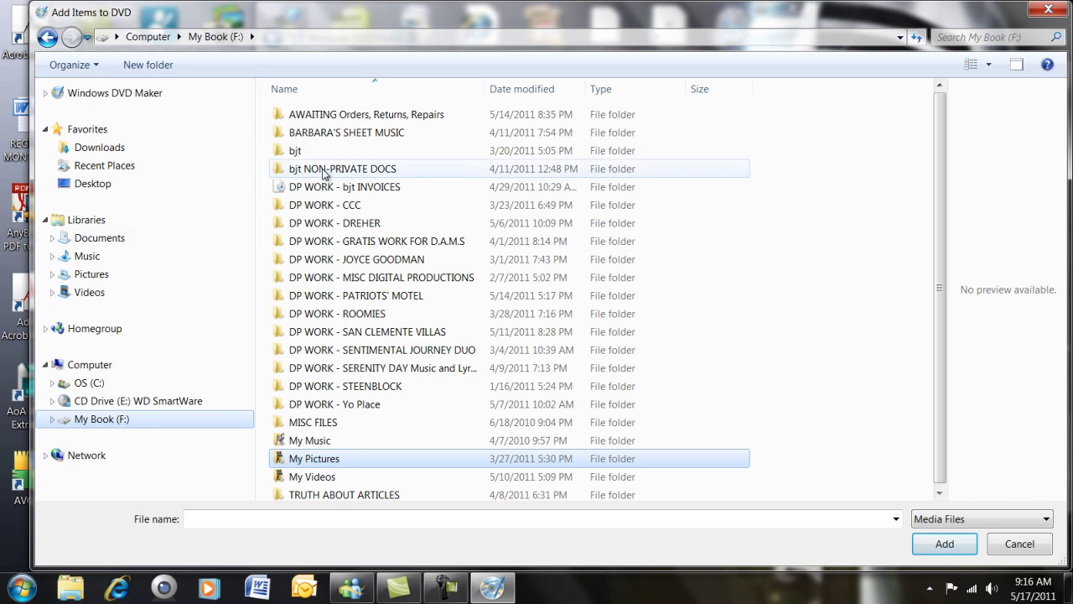
{"action": "double_click", "coordinate": [341, 457]}
{"action": "left_click", "coordinate": [324, 153]}
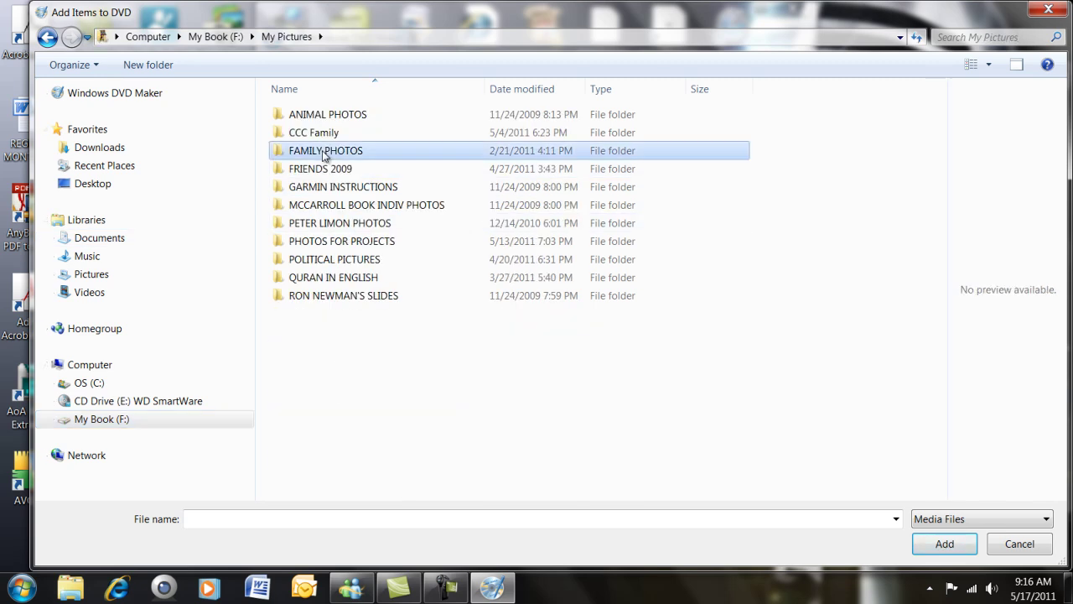
{"action": "double_click", "coordinate": [324, 152]}
{"action": "double_click", "coordinate": [341, 115]}
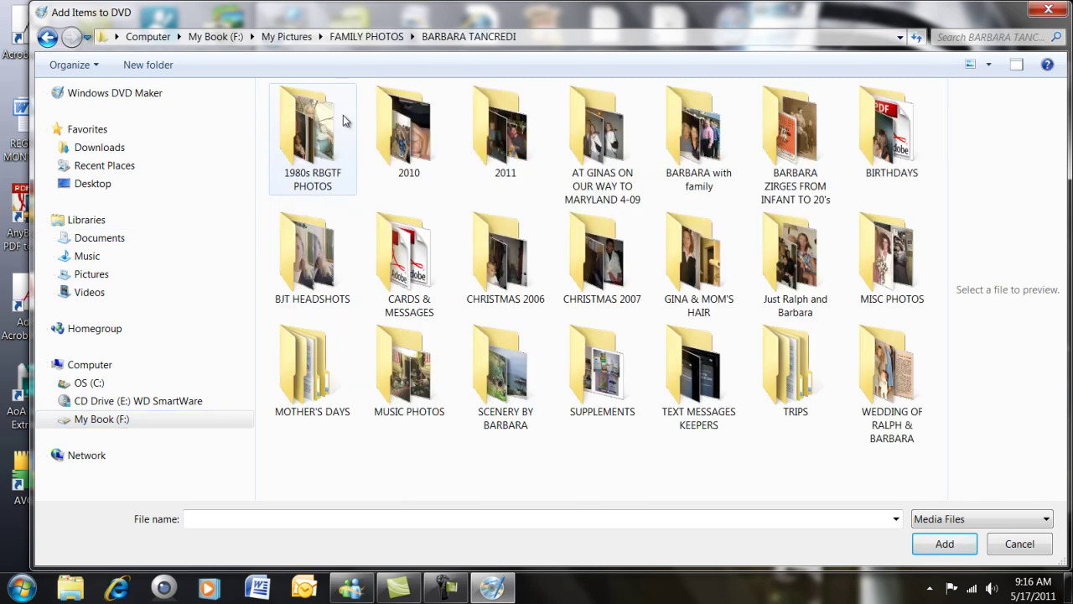
{"action": "double_click", "coordinate": [297, 138]}
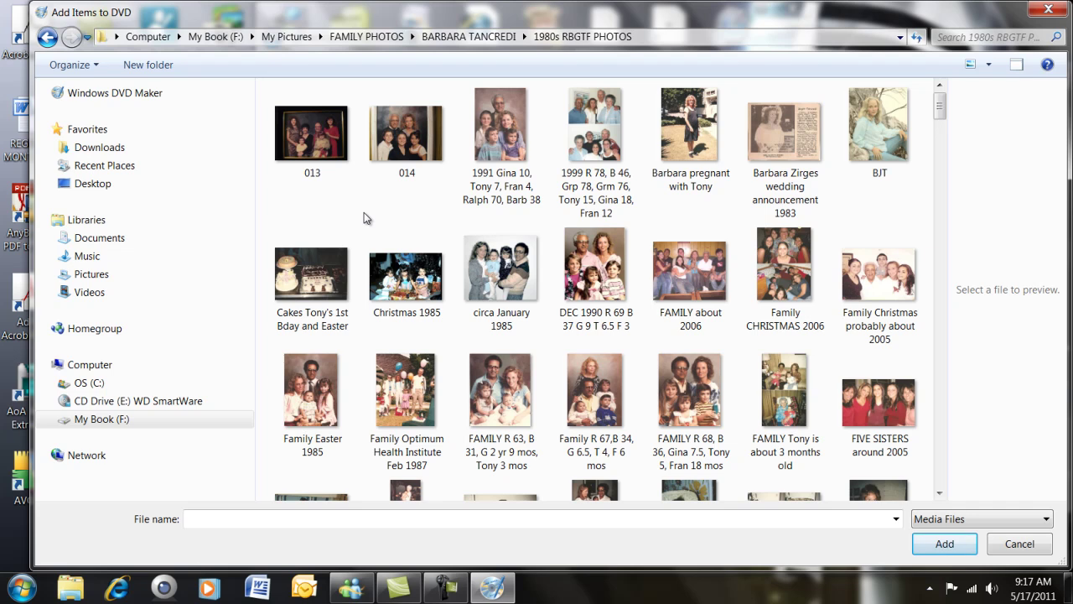
{"action": "key", "text": "ctrl+a"}
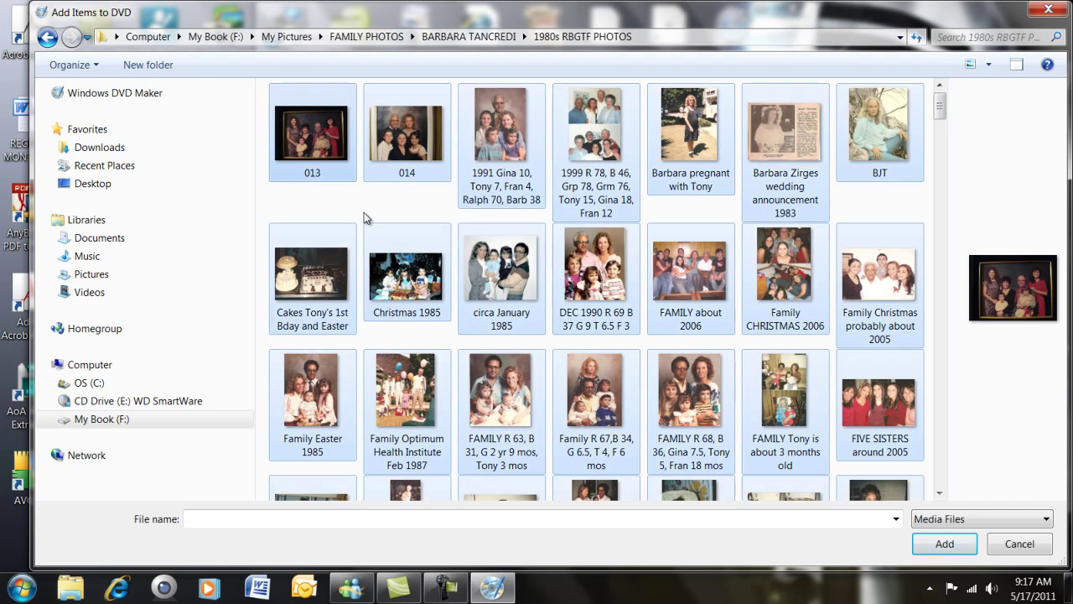
- Add the selected photos, producing a 306-picture slide show lasting 0:35:42
{"action": "left_click", "coordinate": [932, 544]}
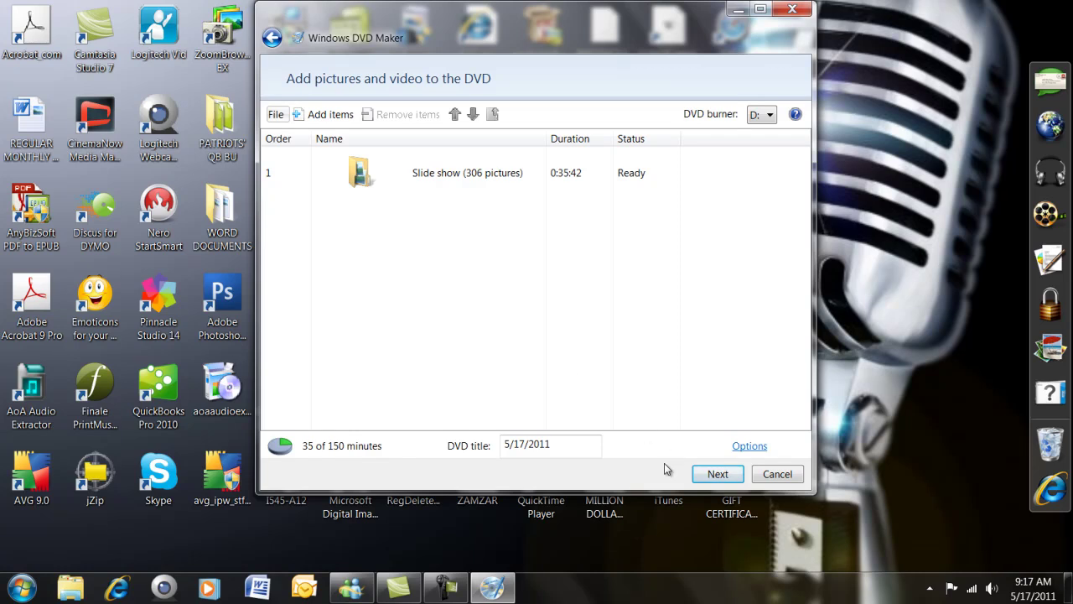
- Replace the DVD menu title 5/17/2011 with '1980s SLIDESHOW', correcting typing mistakes
{"action": "left_click", "coordinate": [718, 475]}
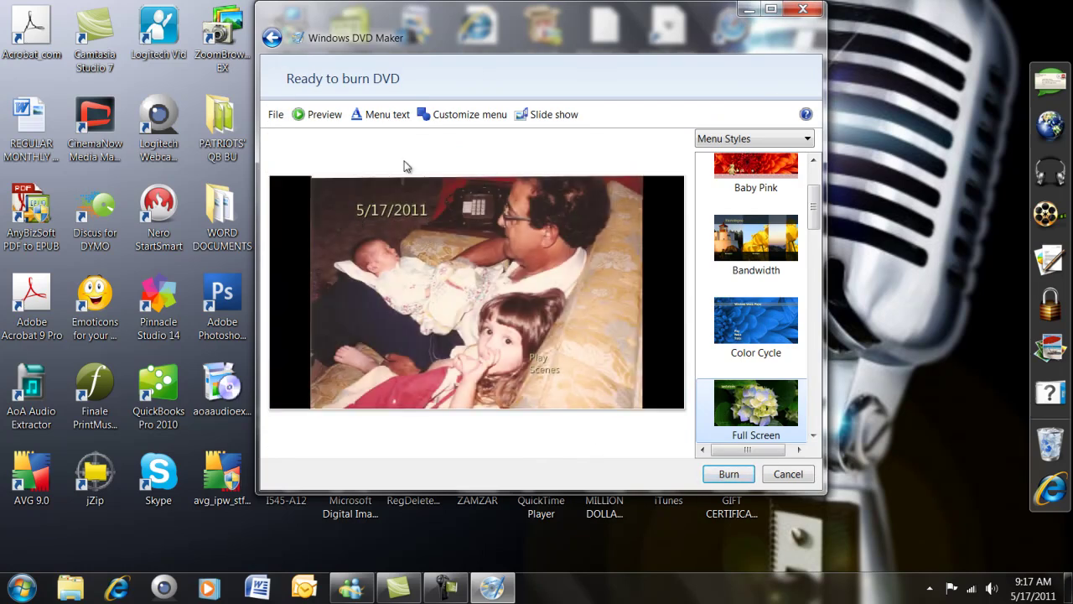
{"action": "left_click", "coordinate": [382, 115]}
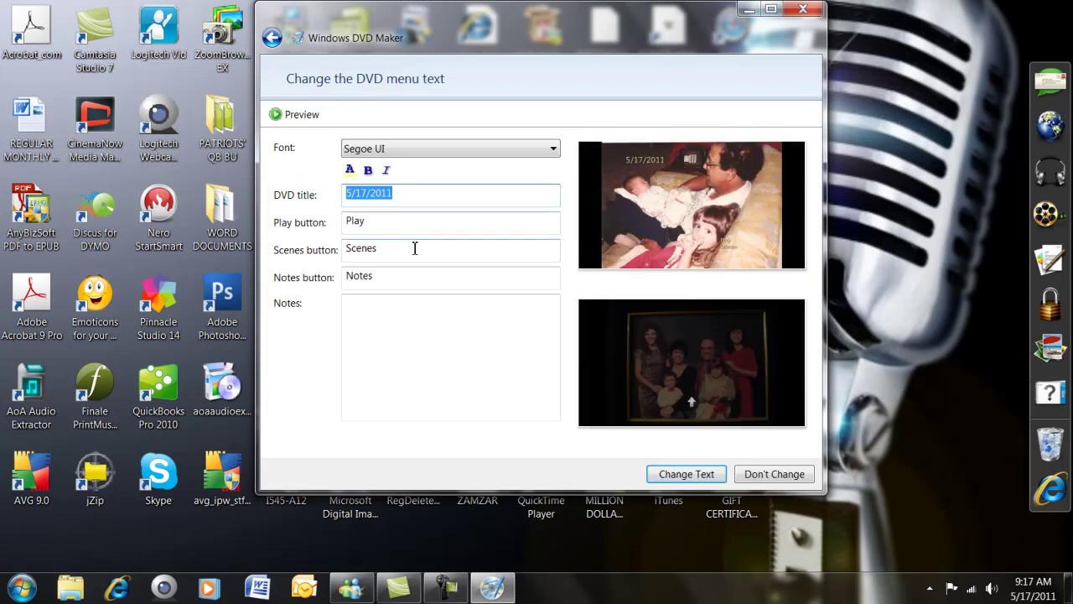
{"action": "type", "text": "1980S"}
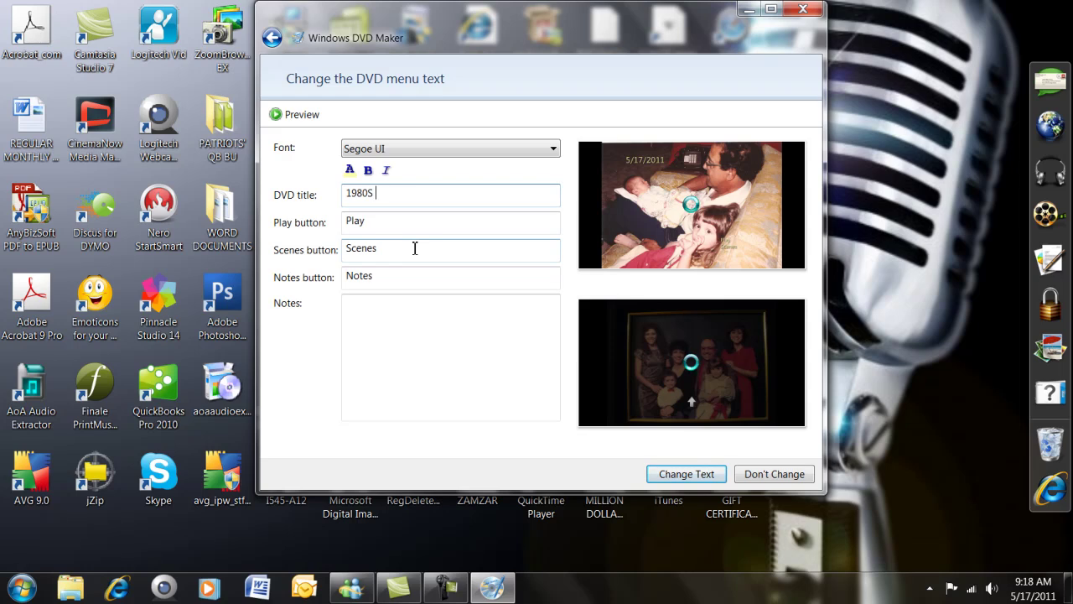
{"action": "type", "text": " and"}
{"action": "key", "text": "BackSpace"}
{"action": "key", "text": "BackSpace"}
{"action": "key", "text": "BackSpace"}
{"action": "key", "text": "BackSpace"}
{"action": "key", "text": "BackSpace"}
{"action": "type", "text": "s and ff SLIDESHOW "}
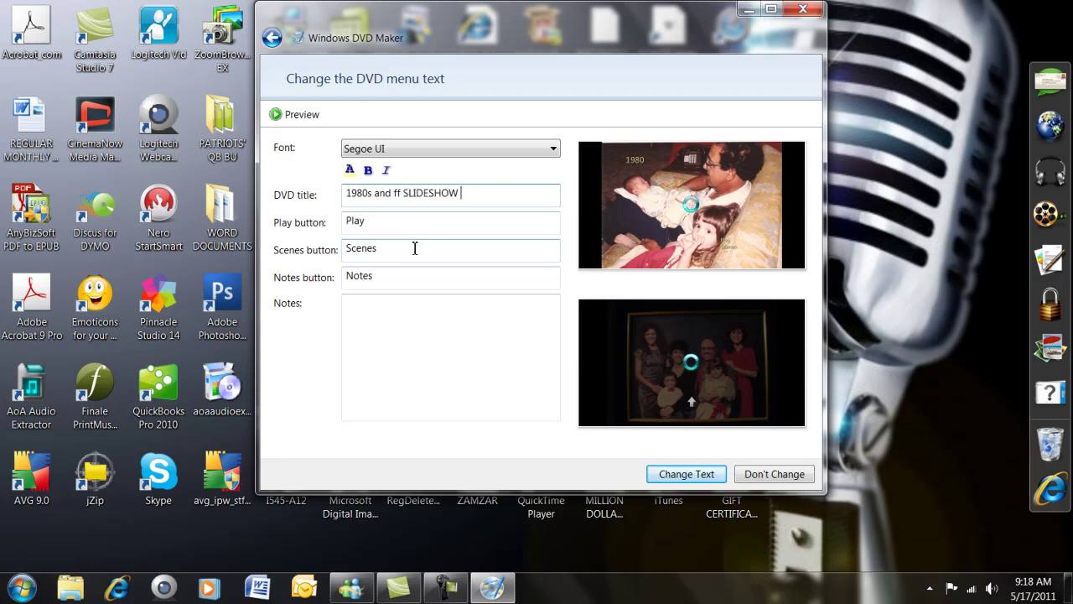
{"action": "type", "text": "B. Tancre"}
{"action": "key", "text": "BackSpace"}
{"action": "key", "text": "BackSpace"}
{"action": "key", "text": "BackSpace"}
{"action": "key", "text": "BackSpace"}
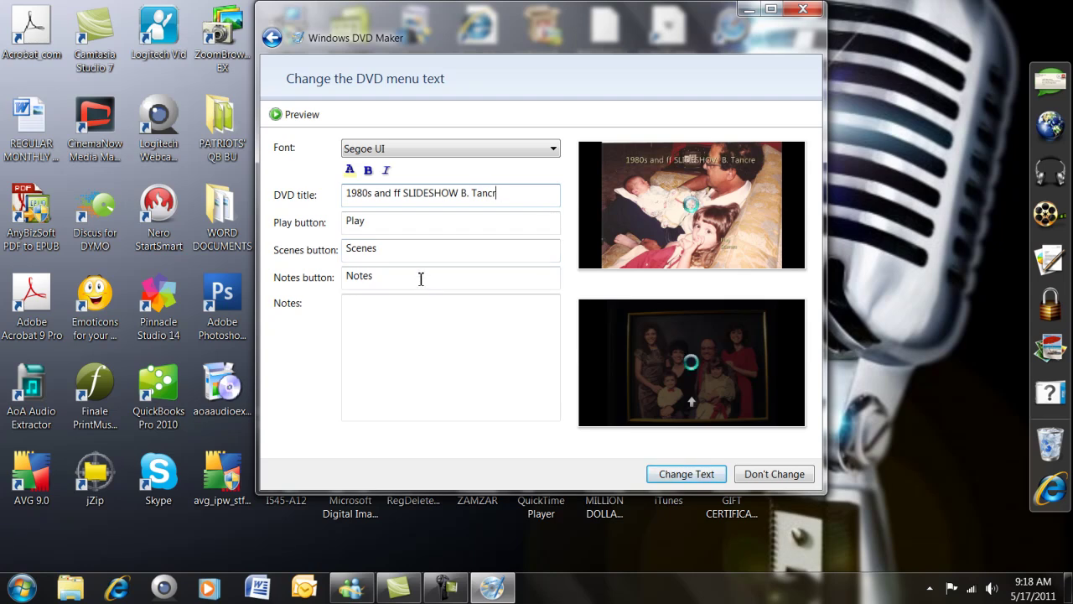
{"action": "key", "text": "BackSpace"}
{"action": "key", "text": "BackSpace"}
{"action": "key", "text": "BackSpace"}
{"action": "key", "text": "BackSpace"}
{"action": "key", "text": "BackSpace"}
{"action": "key", "text": "BackSpace"}
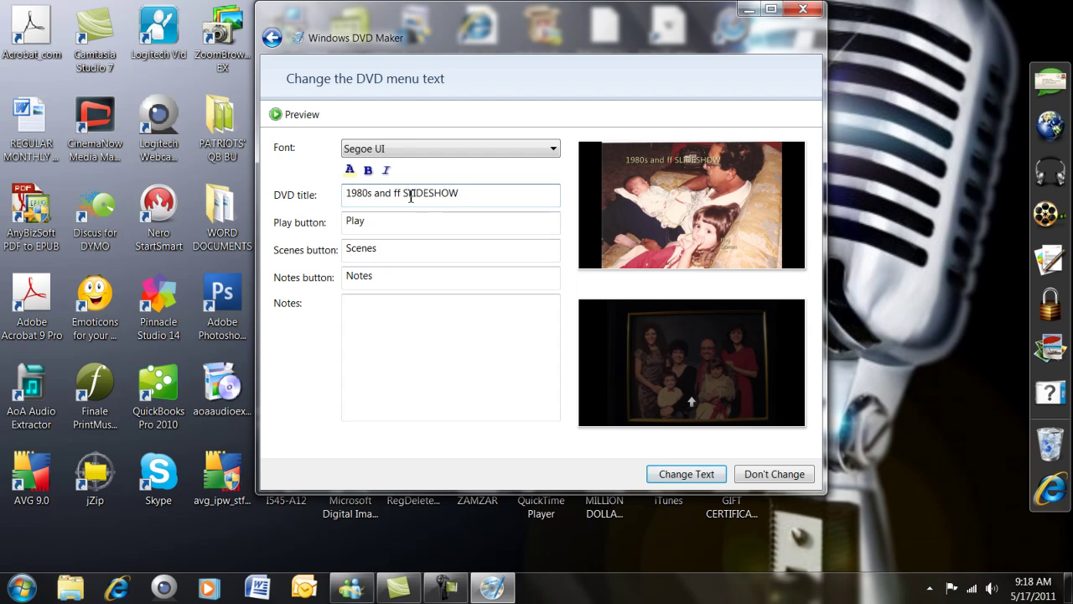
{"action": "key", "text": "BackSpace"}
{"action": "key", "text": "BackSpace"}
{"action": "key", "text": "BackSpace"}
{"action": "key", "text": "BackSpace"}
{"action": "key", "text": "BackSpace"}
{"action": "key", "text": "BackSpace"}
{"action": "key", "text": "BackSpace"}
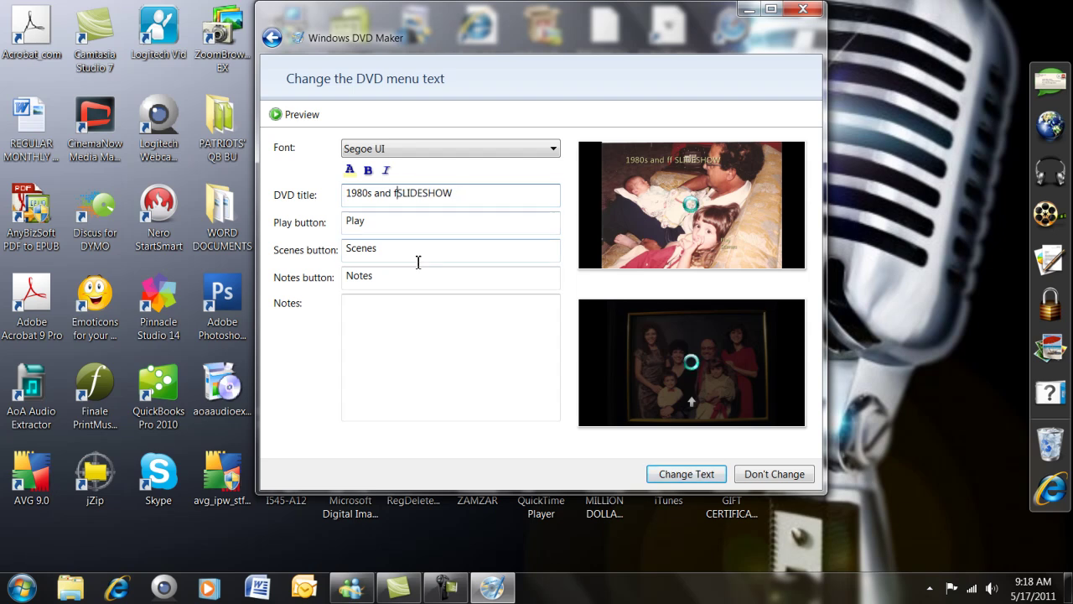
- Apply the new menu title and choose the Reflections menu style
{"action": "left_click", "coordinate": [694, 478]}
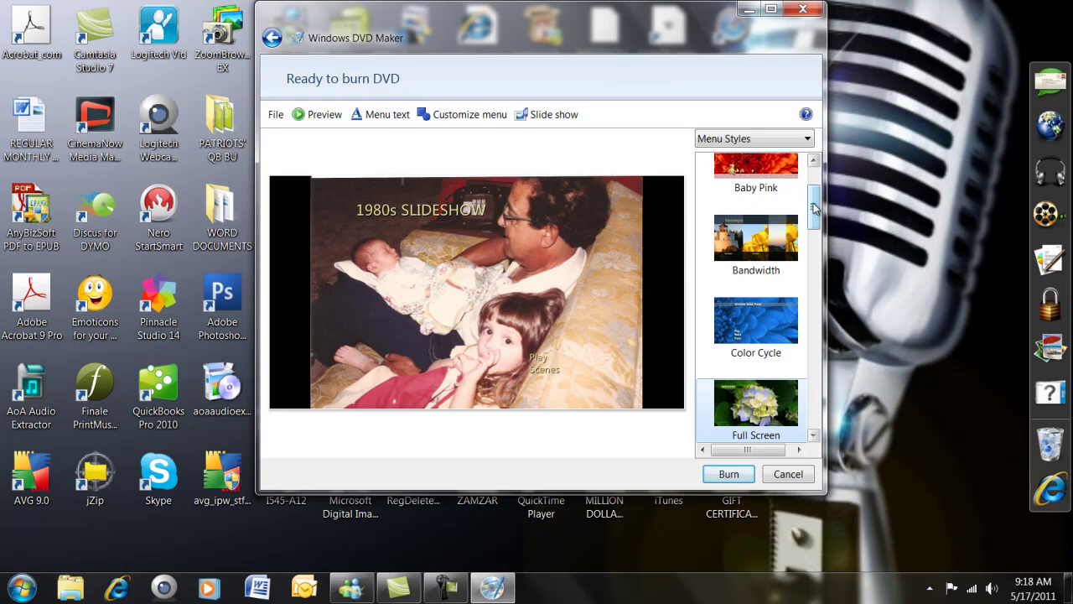
{"action": "left_click_drag", "start_coordinate": [814, 209], "coordinate": [812, 327]}
{"action": "left_click", "coordinate": [742, 243]}
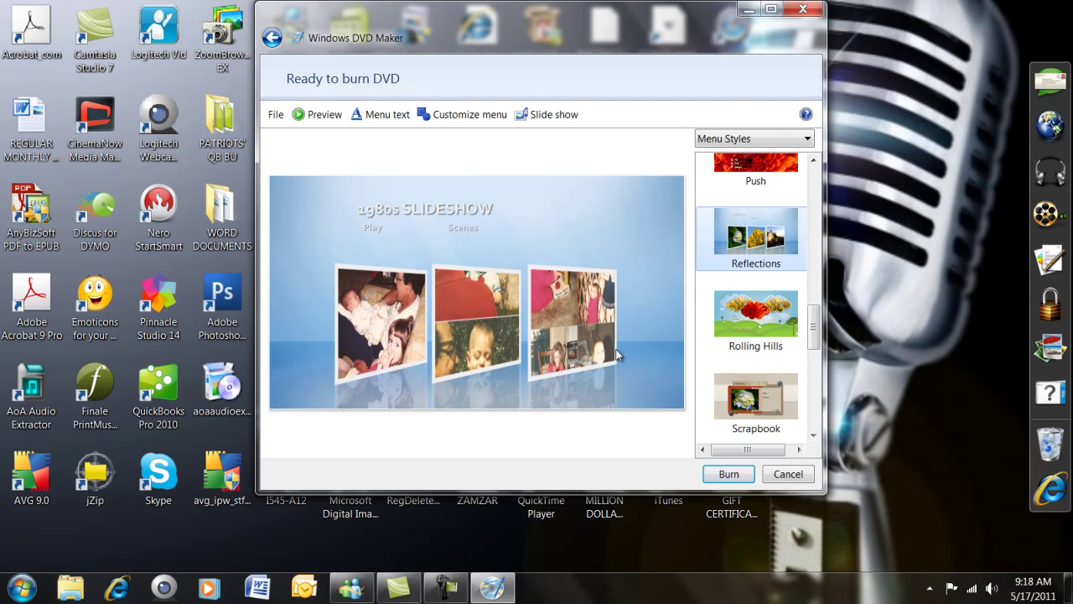
- Burn the DVD and wait through encoding and burning until 'Your DVD is ready' appears
{"action": "left_click", "coordinate": [729, 473]}
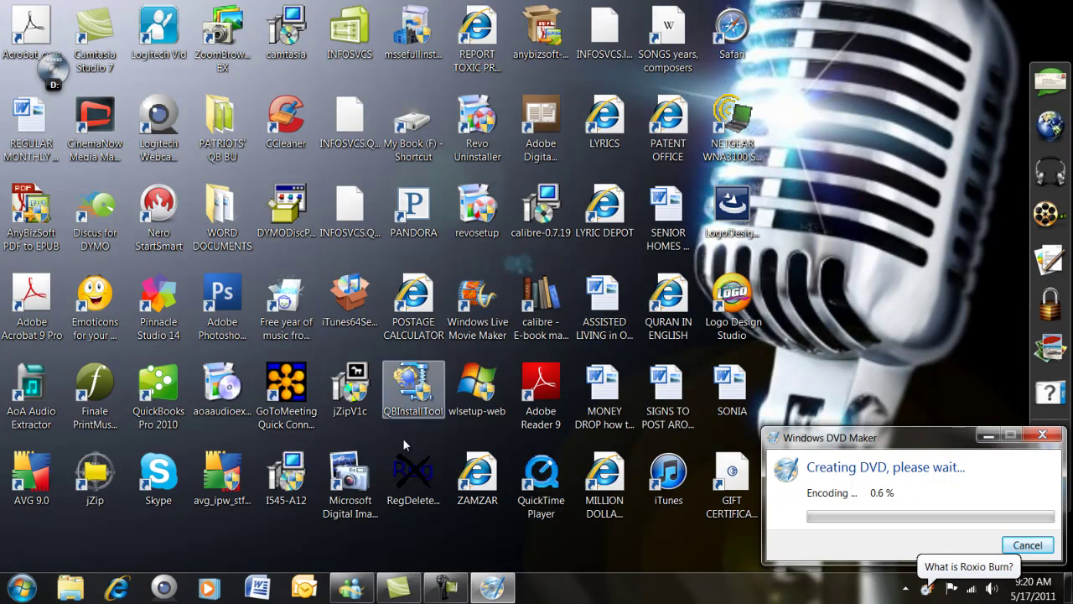
{"action": "mouse_move", "coordinate": [444, 597]}
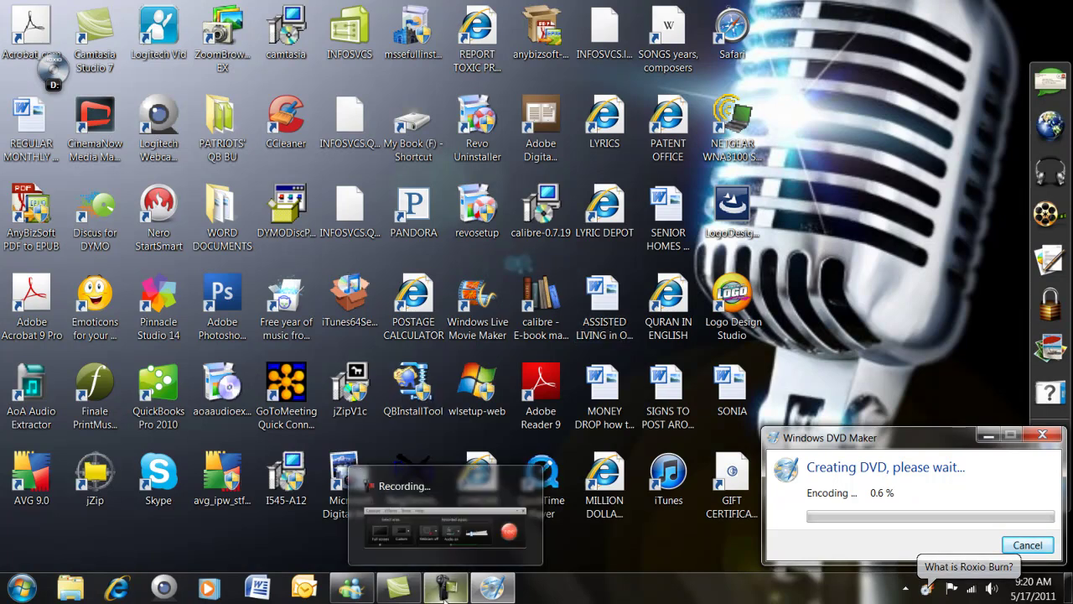
{"action": "mouse_move", "coordinate": [498, 593]}
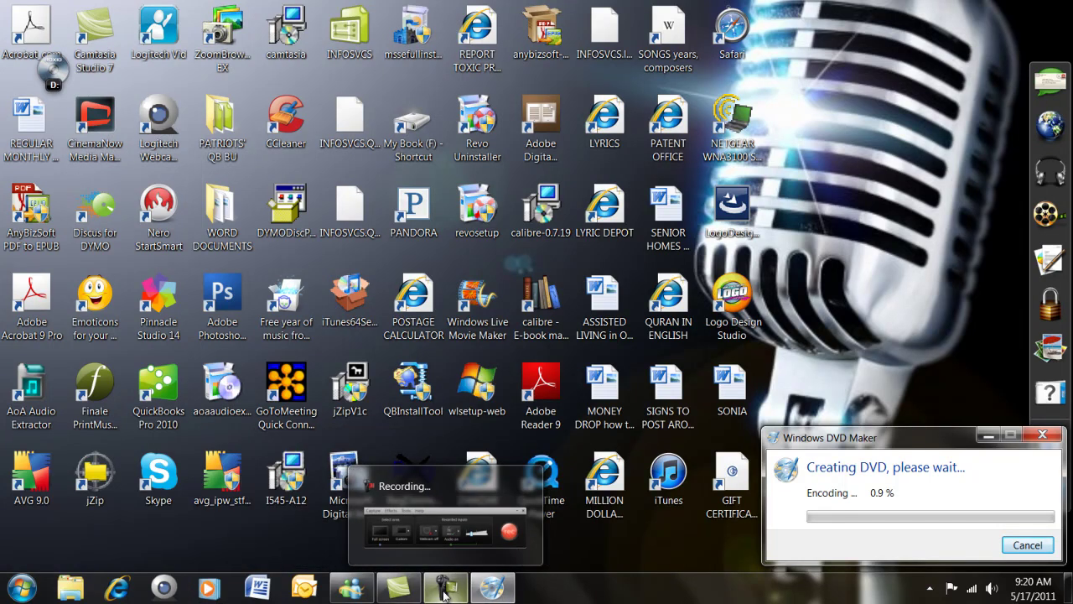
{"action": "left_click", "coordinate": [444, 593]}
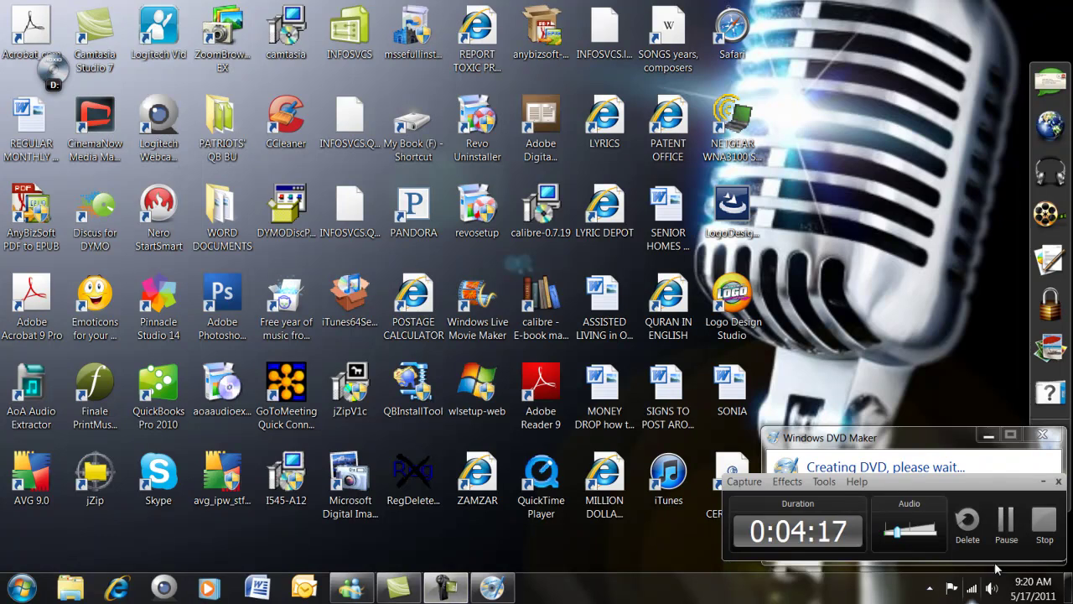
{"action": "left_click", "coordinate": [1006, 521]}
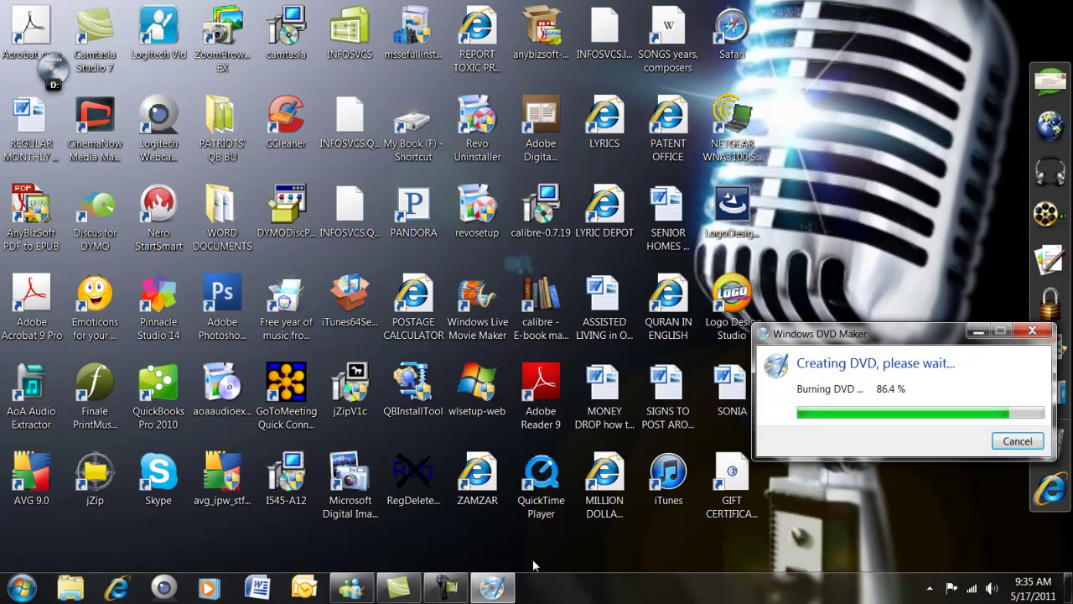
{"action": "mouse_move", "coordinate": [447, 589]}
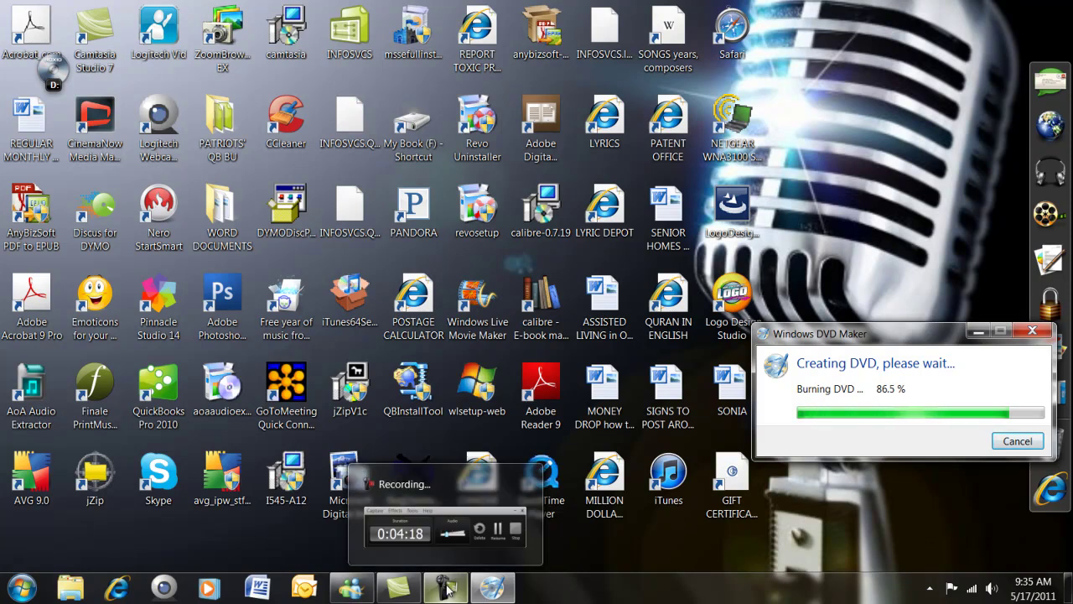
{"action": "left_click", "coordinate": [447, 589]}
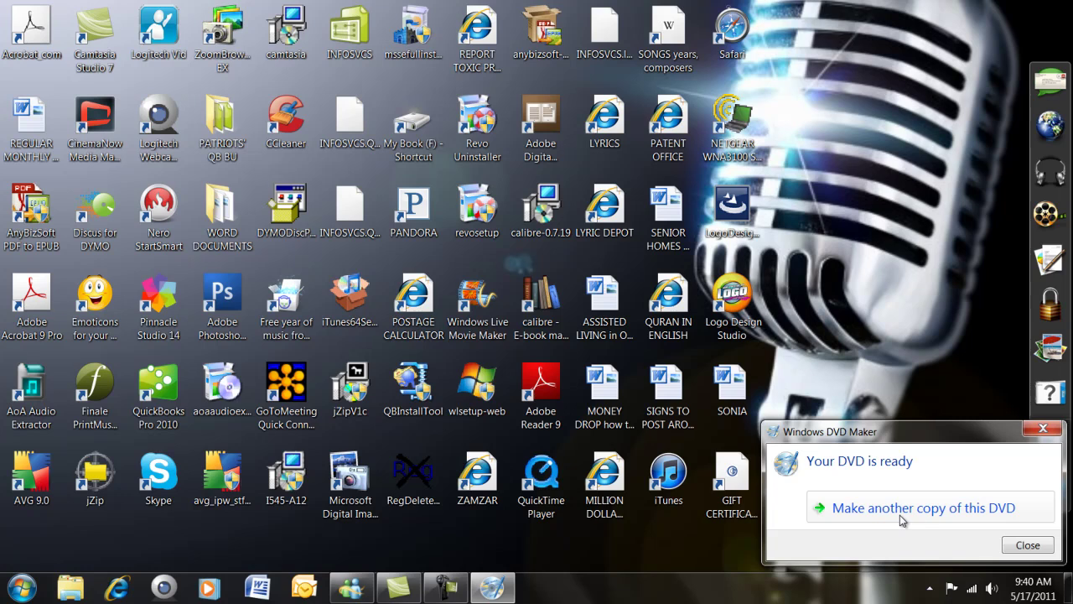
- Dismiss the ready notice and close DVD Maker to bring up the Save Project dialog
{"action": "left_click", "coordinate": [1029, 546]}
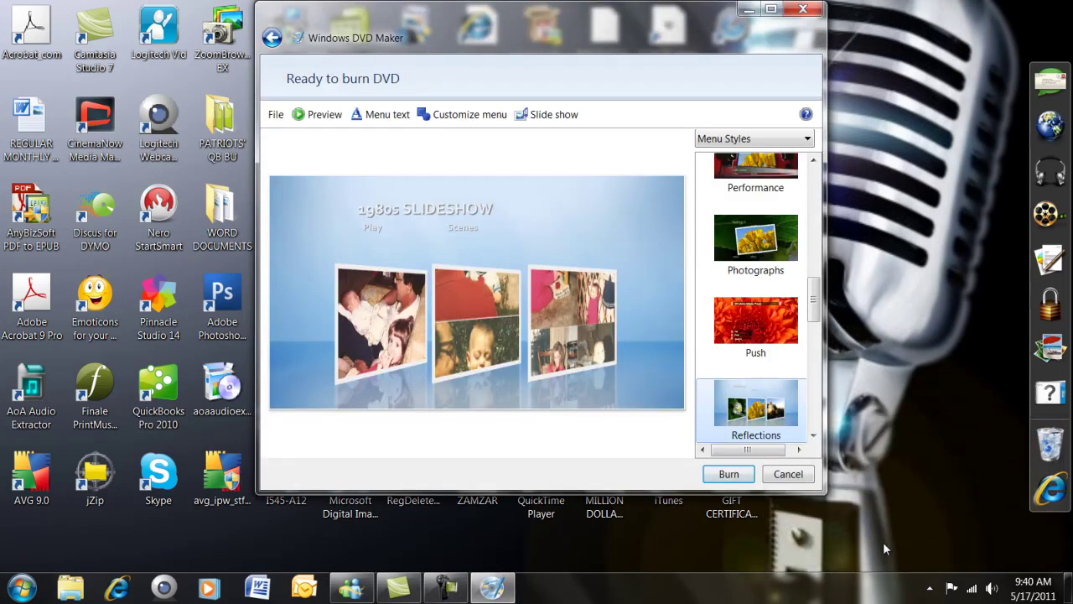
{"action": "left_click", "coordinate": [803, 10]}
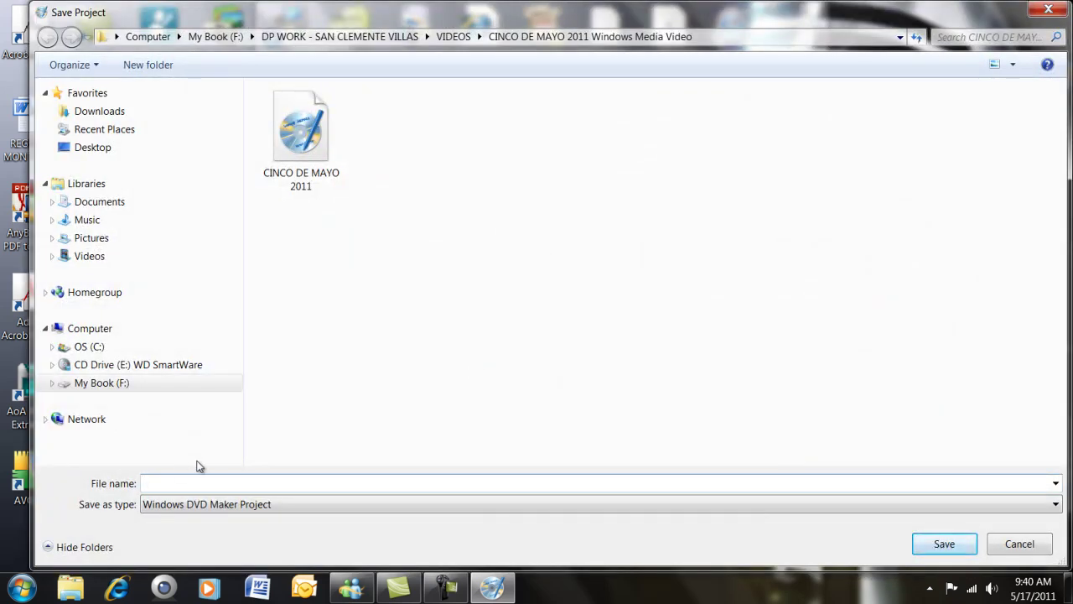
- Save the project as '1980s SLIDESHOW' in a new same-named folder under My Book (F:) > My Videos
{"action": "type", "text": "1980s SLIDESHOW"}
{"action": "left_click", "coordinate": [136, 383]}
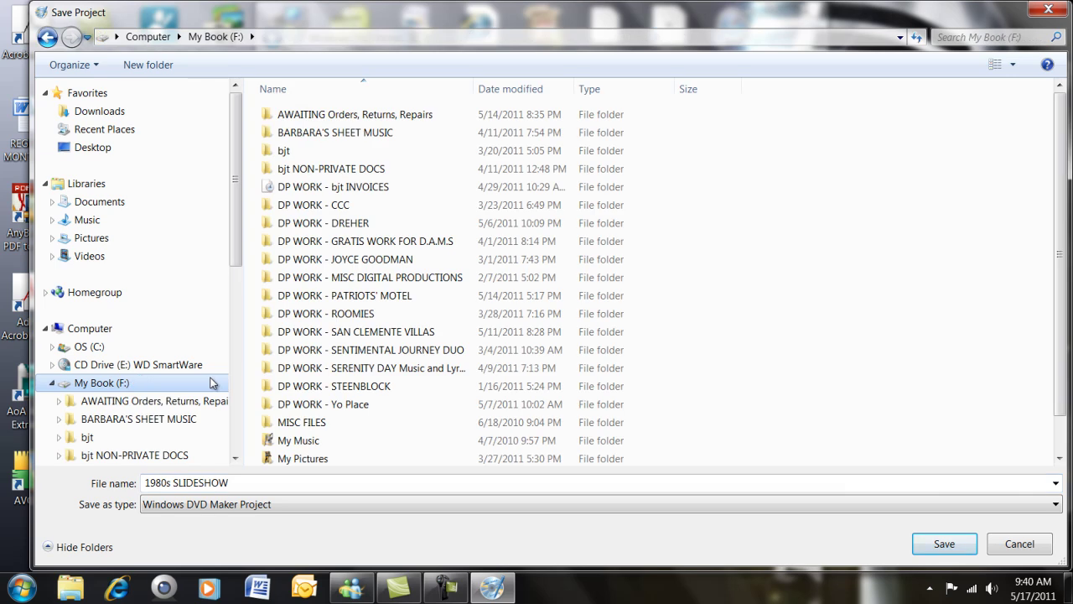
{"action": "scroll", "coordinate": [922, 336], "scroll_direction": "down", "scroll_amount": 1}
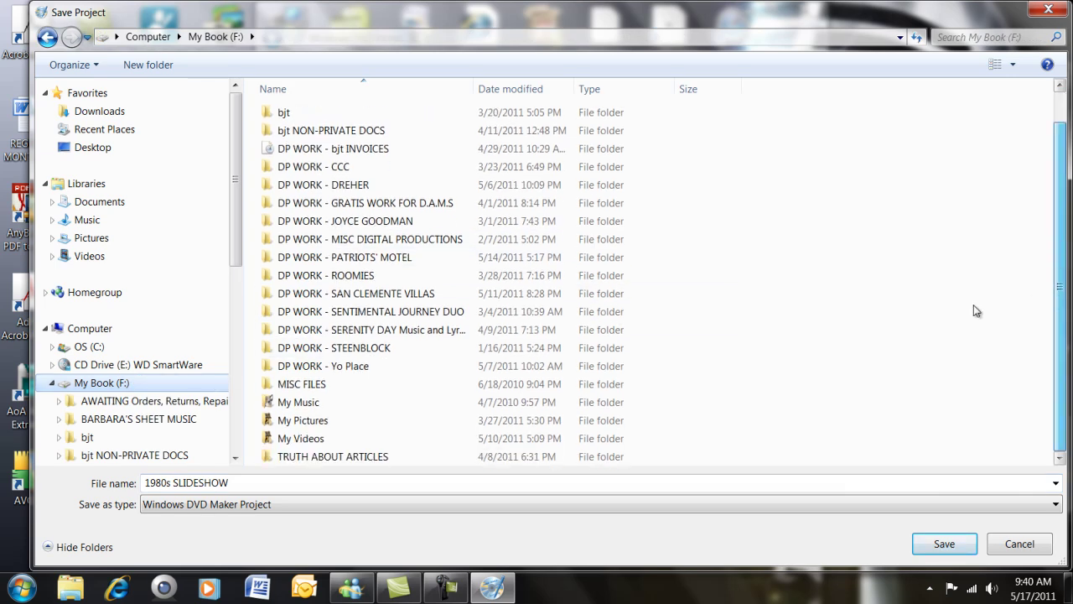
{"action": "double_click", "coordinate": [337, 439]}
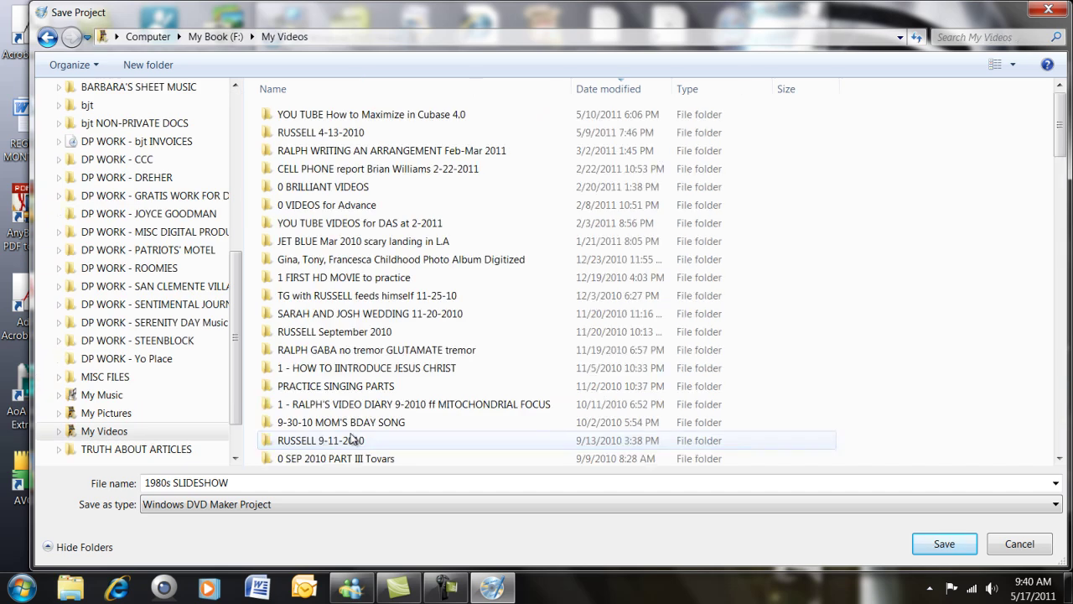
{"action": "left_click", "coordinate": [166, 66]}
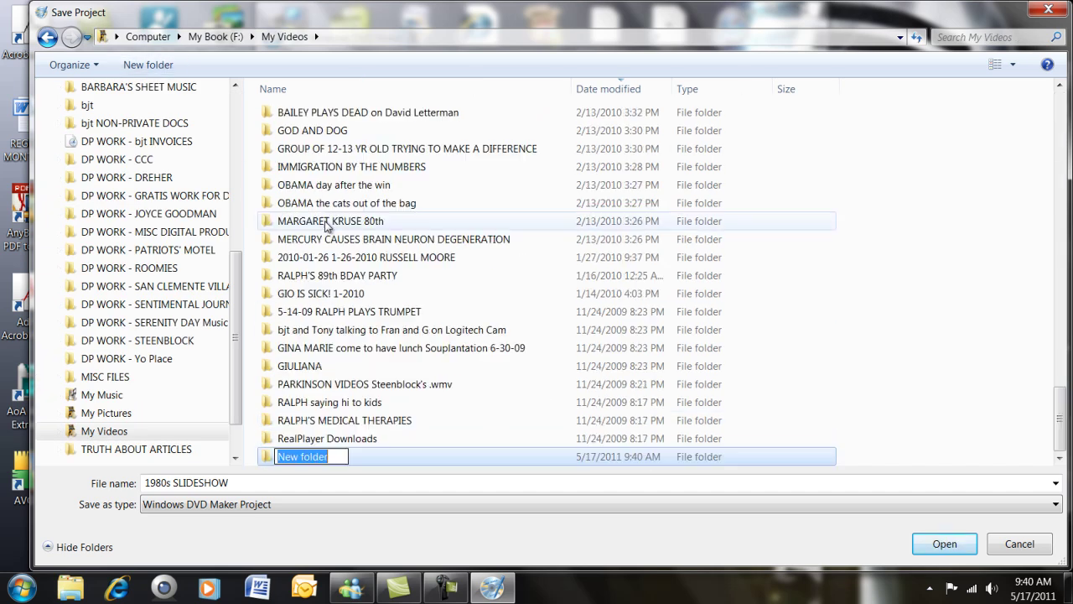
{"action": "type", "text": "1980"}
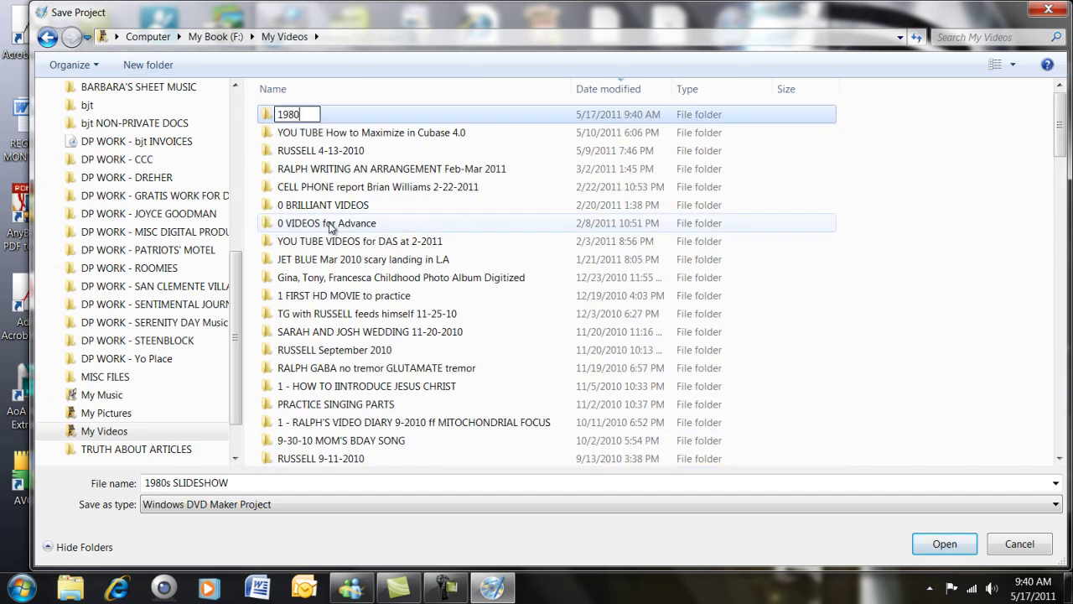
{"action": "type", "text": "s SLIDESHOW"}
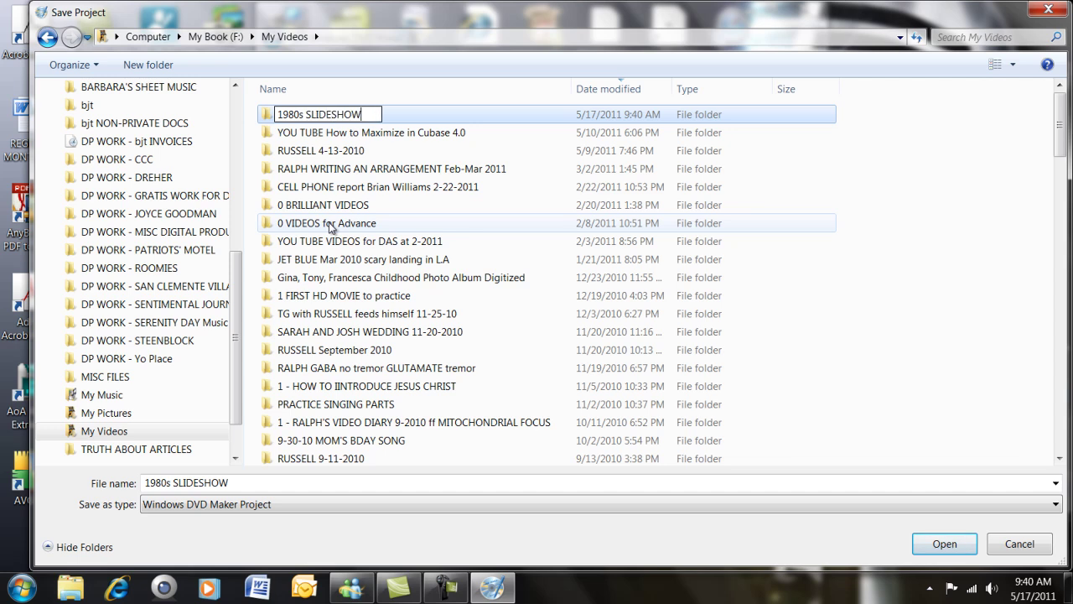
{"action": "key", "text": "Return"}
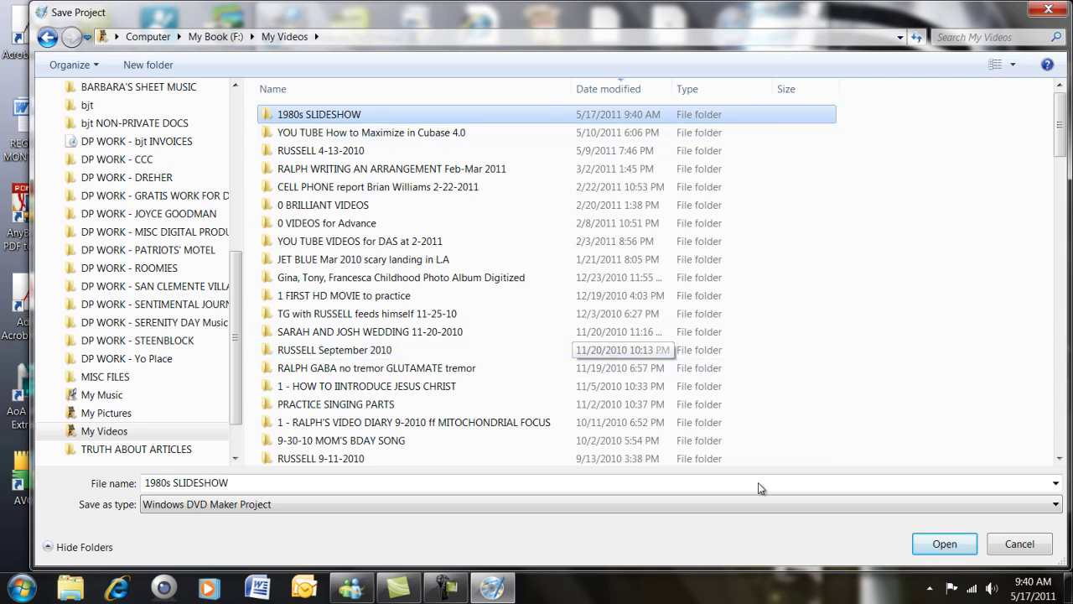
{"action": "left_click", "coordinate": [930, 543]}
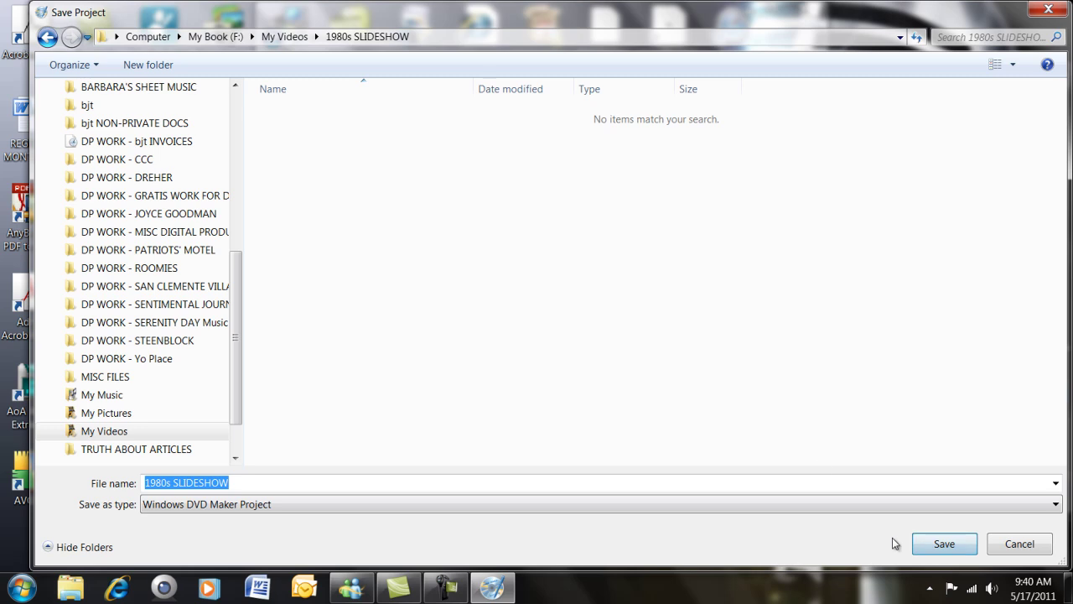
{"action": "left_click", "coordinate": [945, 541]}
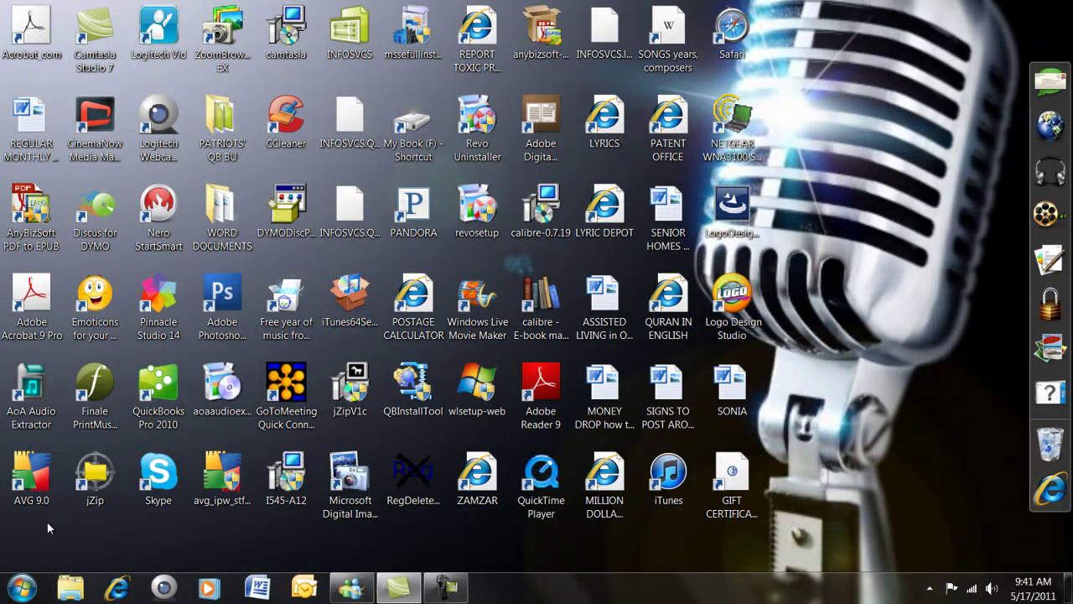
- Open the Start menu from the desktop
{"action": "left_click", "coordinate": [23, 587]}
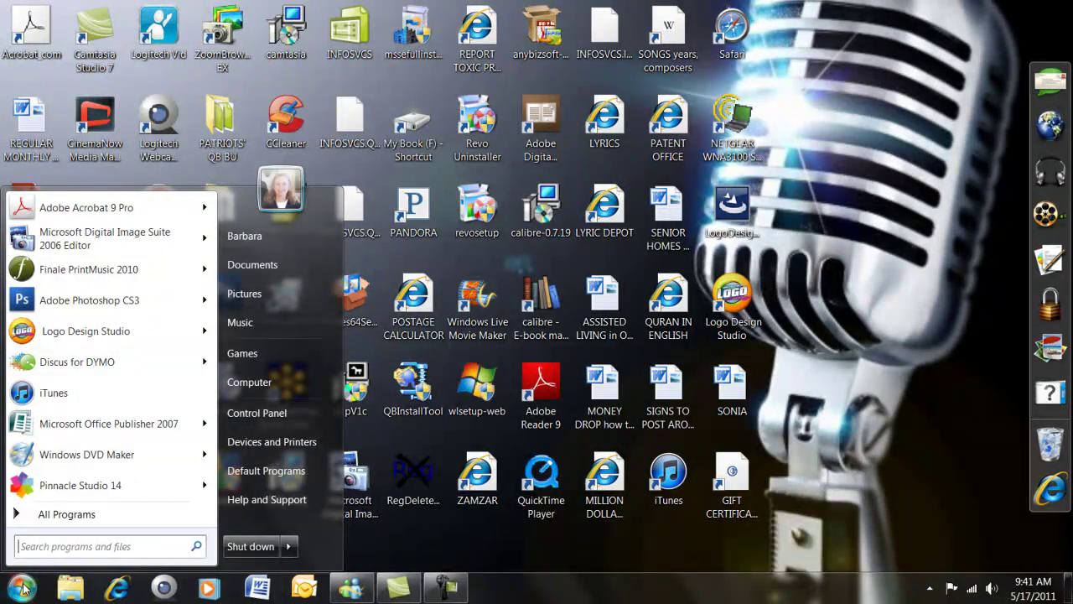
- Open Computer to check the burned 1980s SLIDESHOW disc in DVD RW Drive (D:)
{"action": "left_click", "coordinate": [239, 382]}
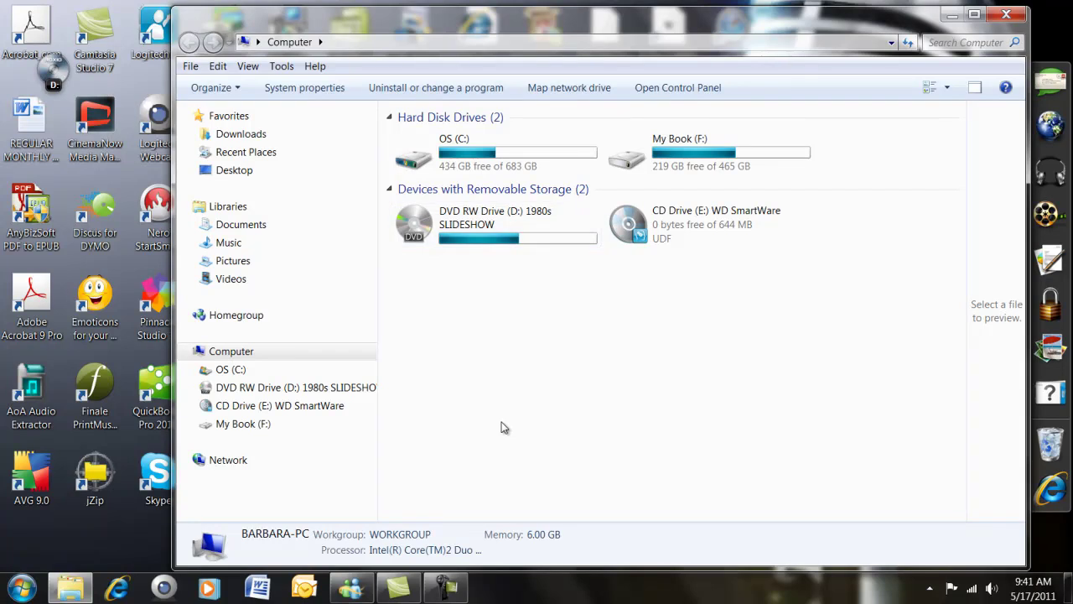
- Play the 1980s SLIDESHOW disc from its Reflections menu, then pause it on the family portrait in a small window
{"action": "double_click", "coordinate": [420, 239]}
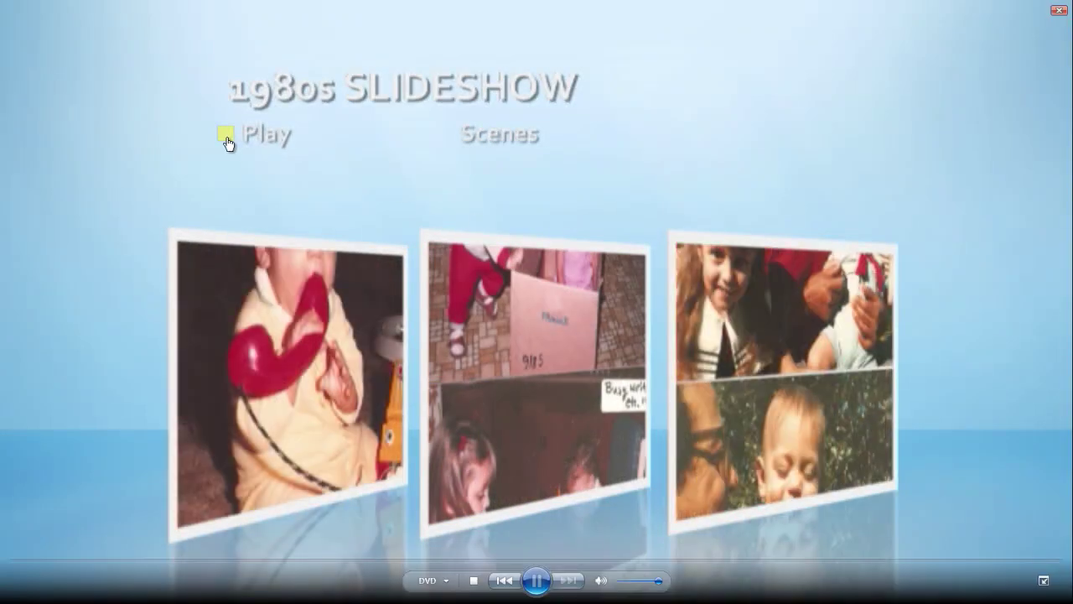
{"action": "left_click", "coordinate": [319, 285]}
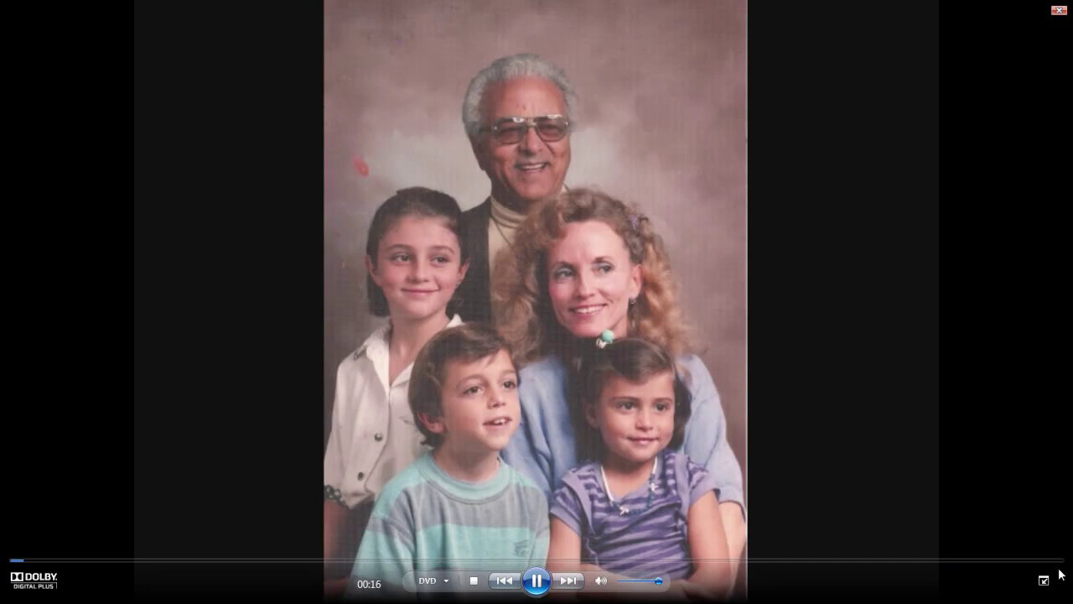
{"action": "left_click", "coordinate": [547, 581]}
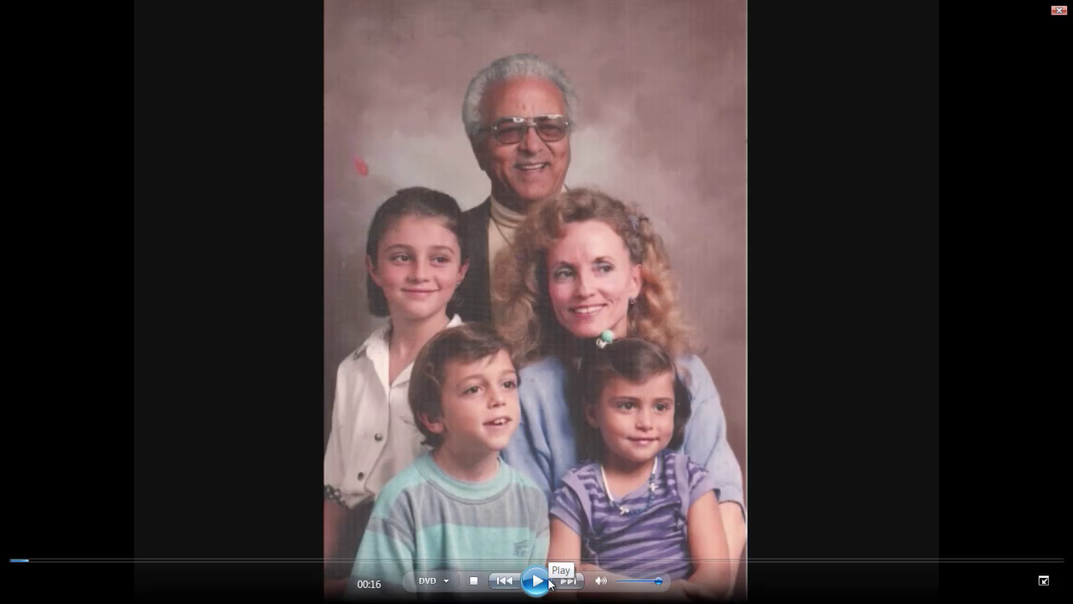
{"action": "key", "text": "Escape"}
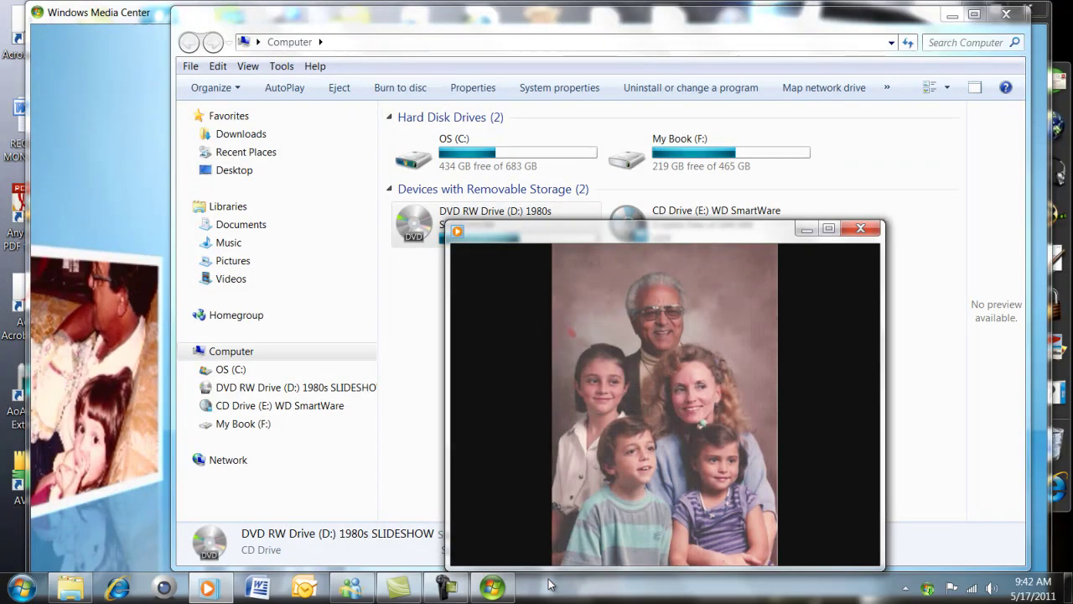